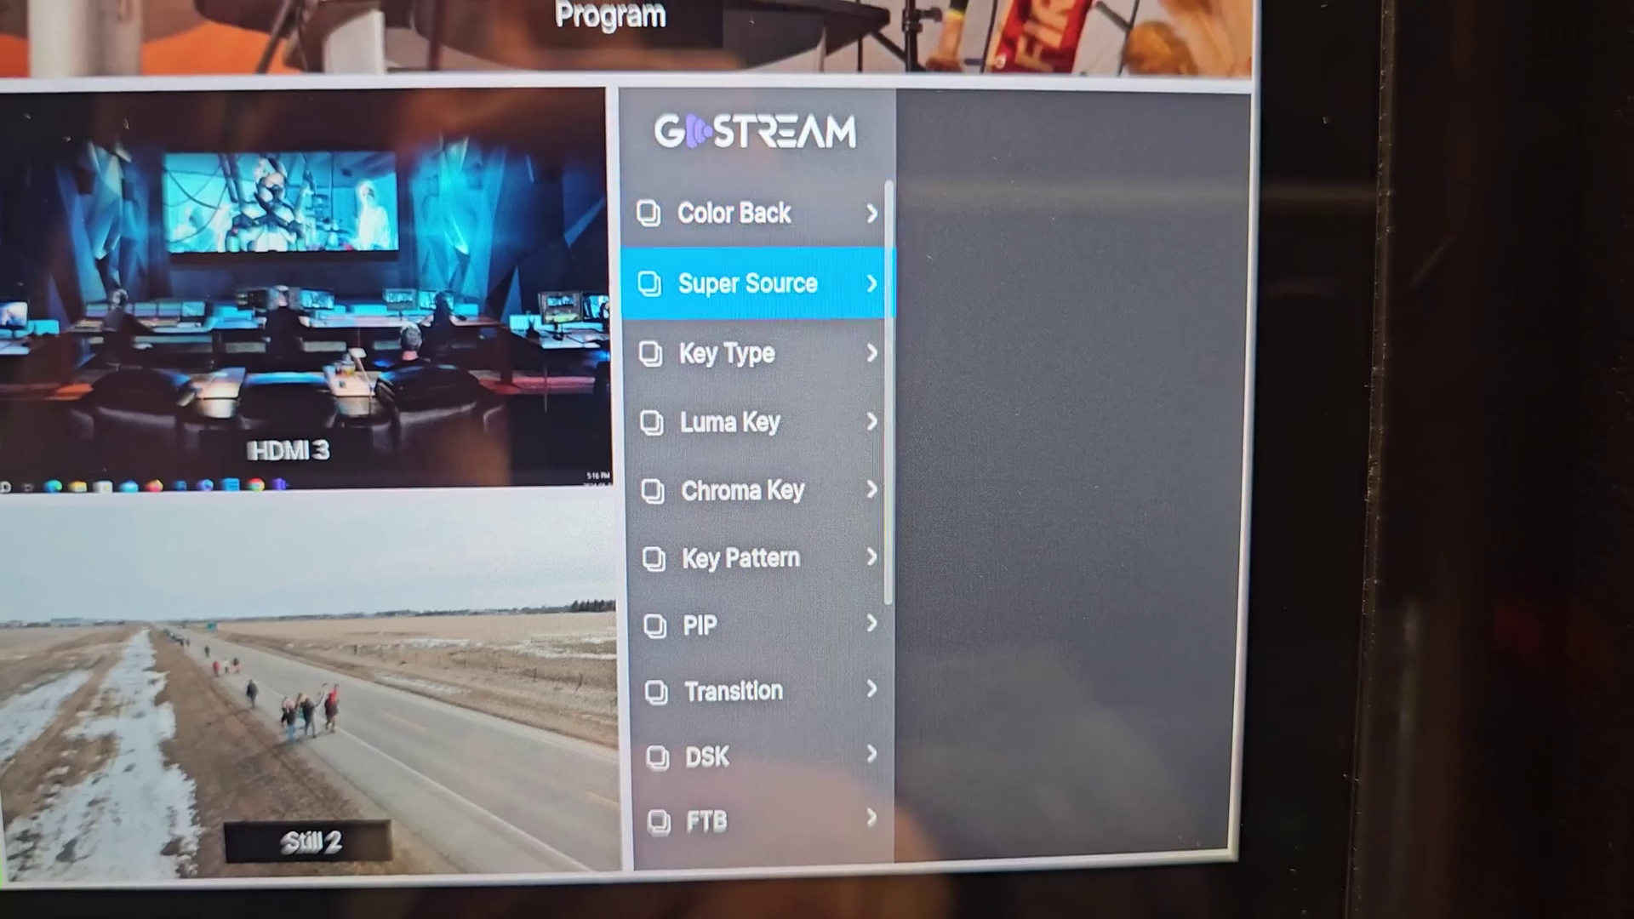
# Expand the Setting section of the GoStream menu
pyautogui.press('Down')
pyautogui.press('Down')
pyautogui.press('Down')
pyautogui.press('Down')
pyautogui.press('Down')
pyautogui.press('Down')
pyautogui.press('Down')
pyautogui.press('Down')
pyautogui.press('Down')
pyautogui.press('Down')
pyautogui.press('Down')
pyautogui.press('Down')
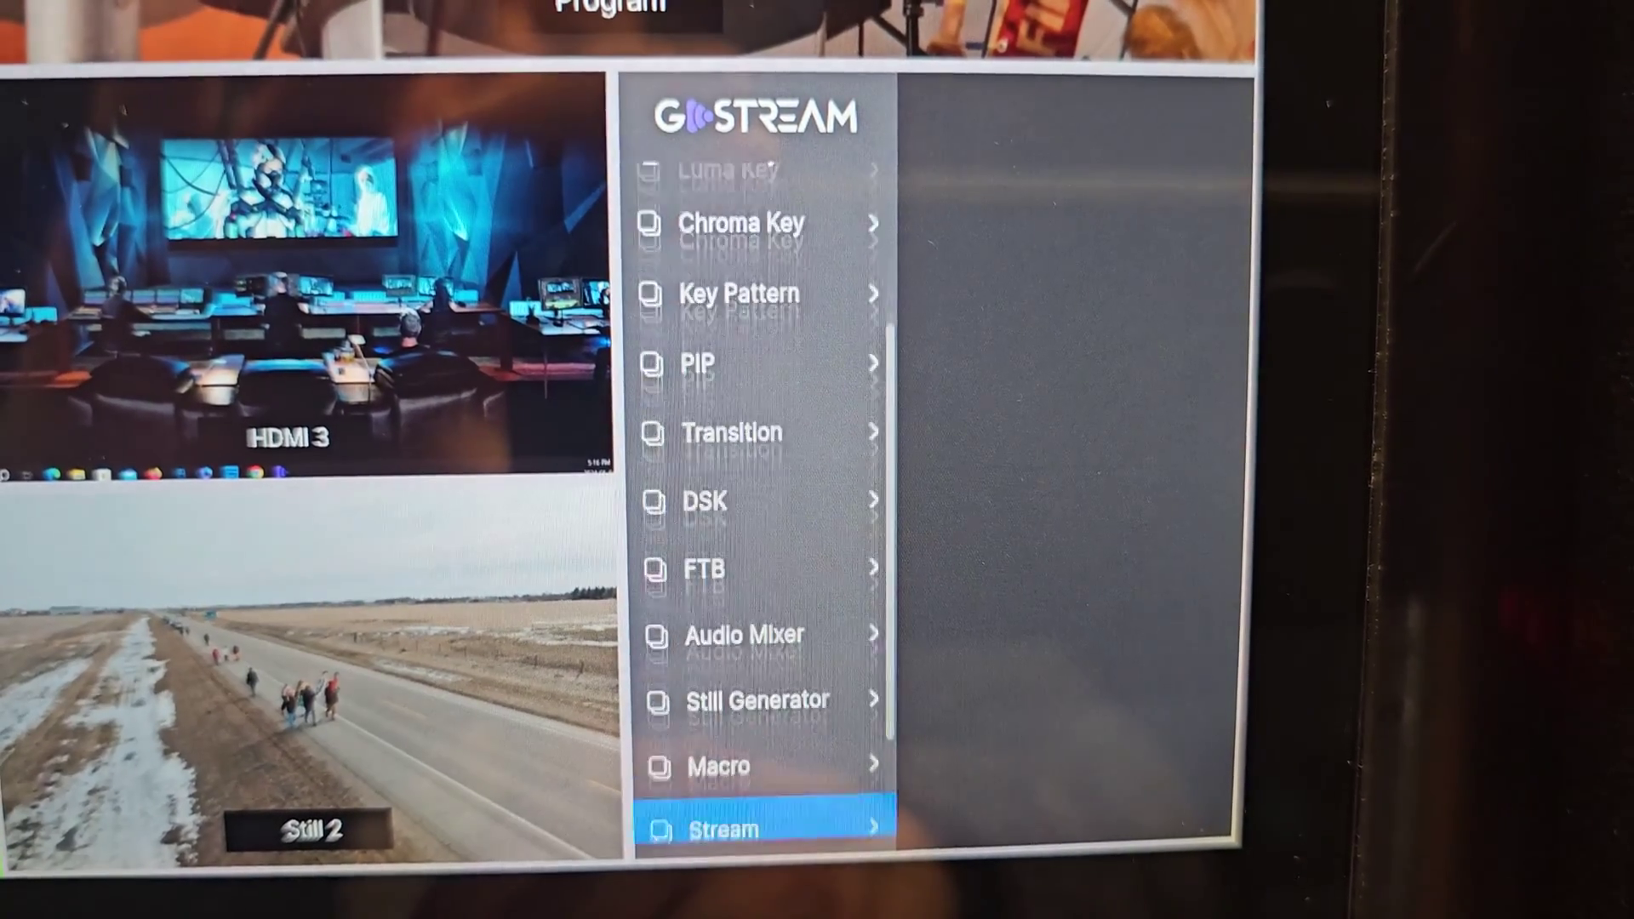
pyautogui.press('Return')
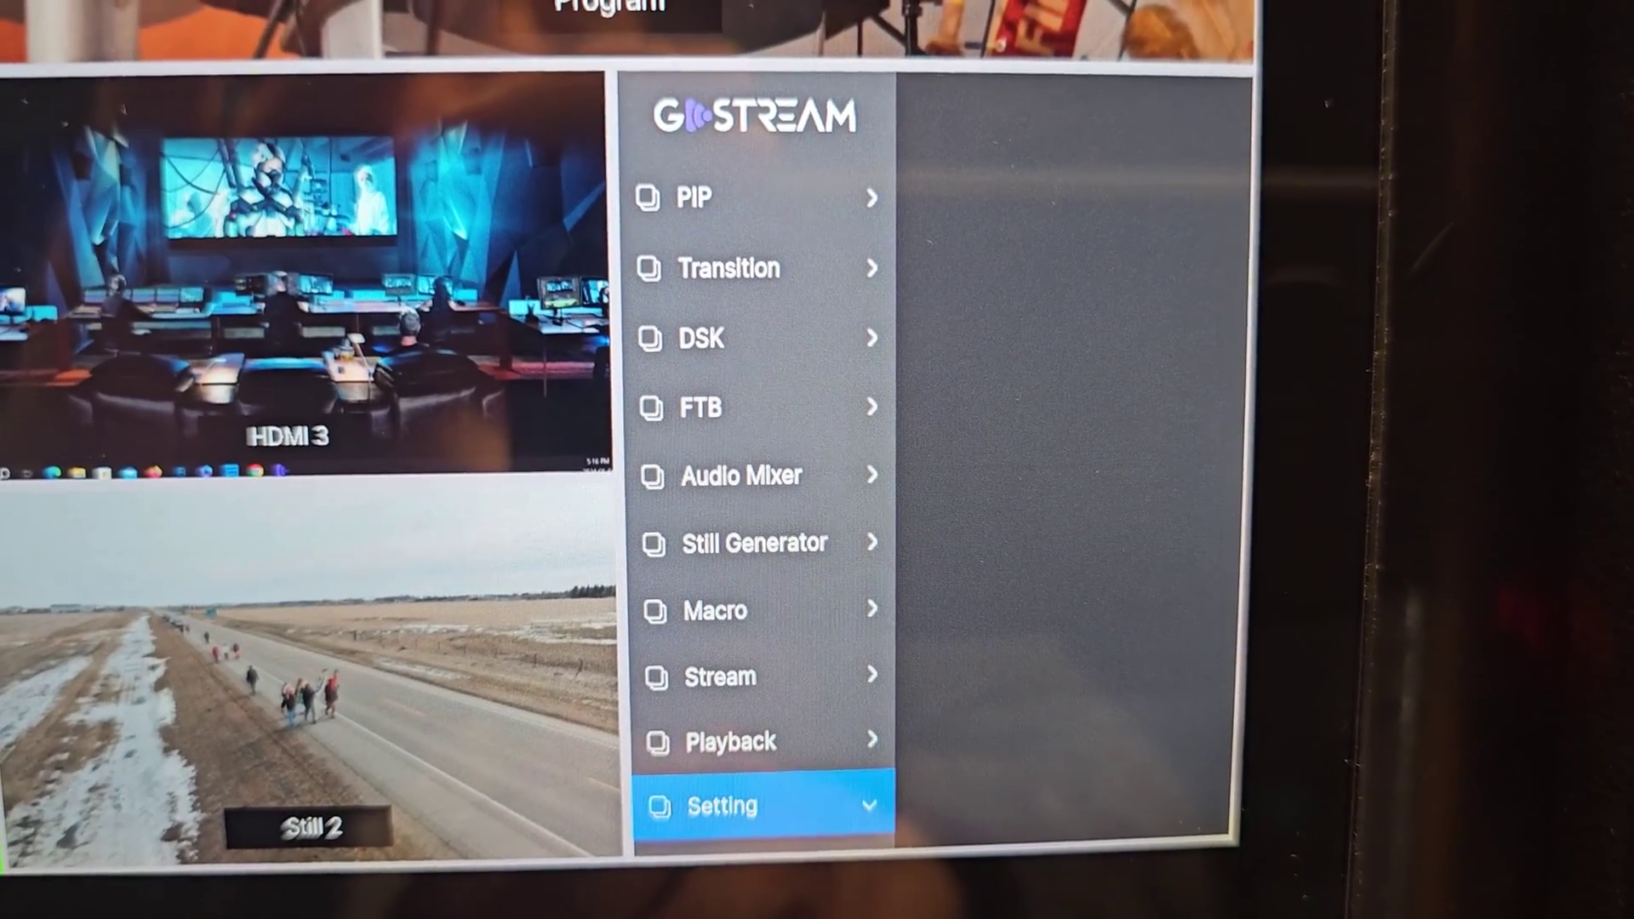
# Open the reset page within the Setting section
pyautogui.press('Down')
pyautogui.press('Down')
pyautogui.press('Down')
pyautogui.press('Down')
pyautogui.press('Down')
pyautogui.press('Down')
pyautogui.press('Down')
pyautogui.press('Down')
pyautogui.press('Down')
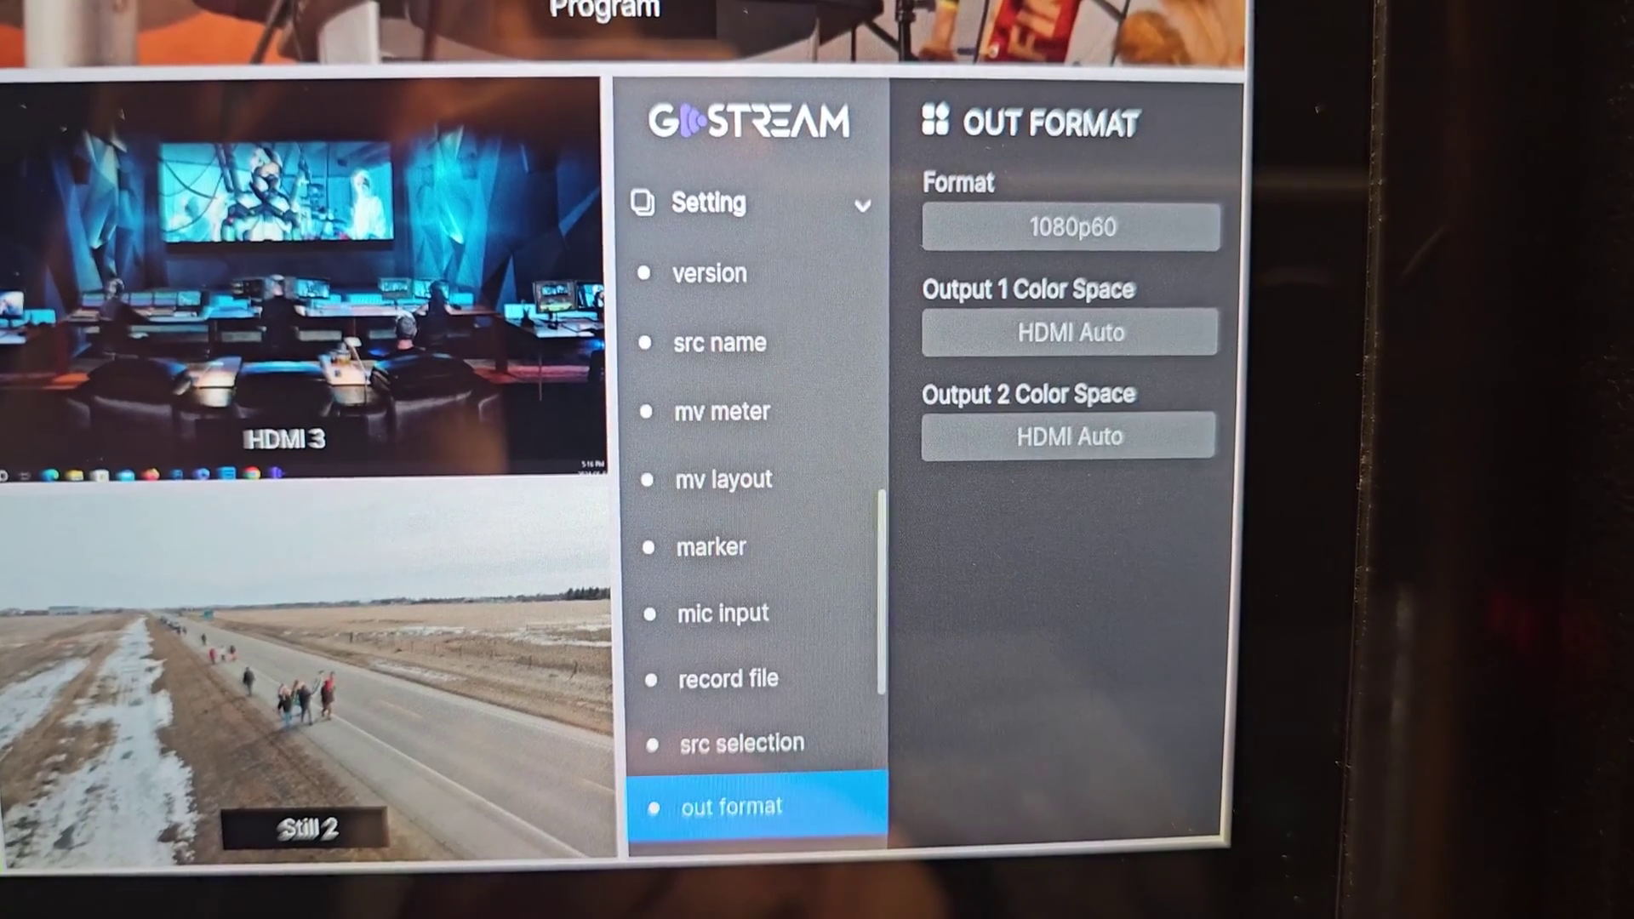
pyautogui.press('Down')
pyautogui.press('Down')
pyautogui.press('Down')
pyautogui.press('Down')
pyautogui.press('Down')
pyautogui.press('Down')
pyautogui.press('Down')
pyautogui.press('Return')
# Start the SD Format operation and choose to confirm formatting the SD card
pyautogui.press('Down')
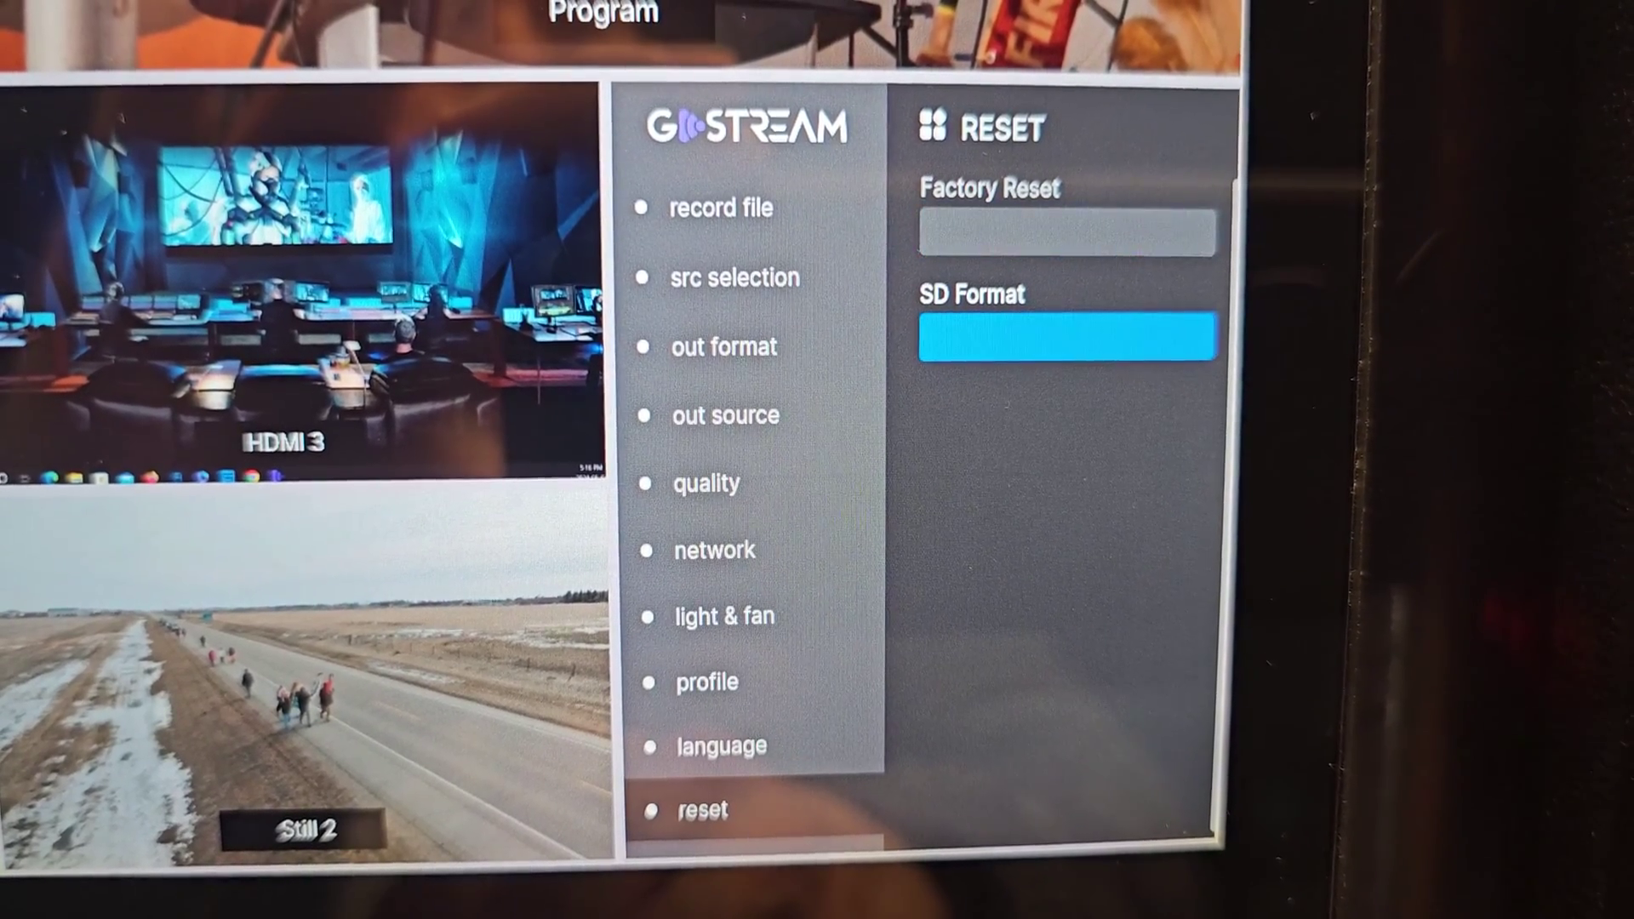
pyautogui.press('Return')
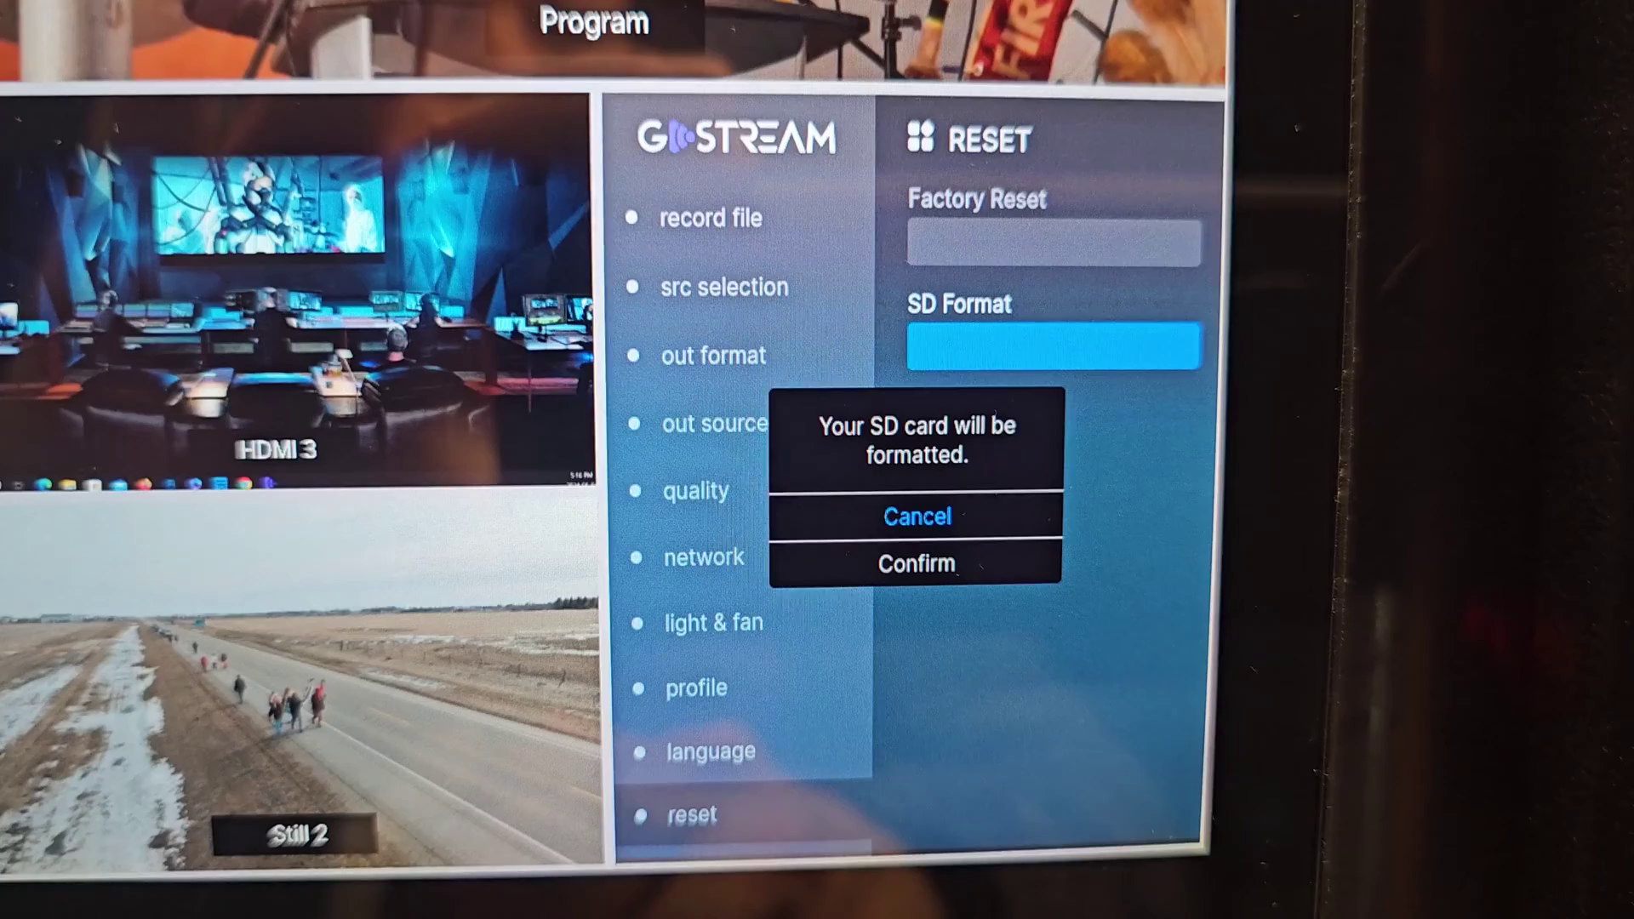
pyautogui.press('Down')
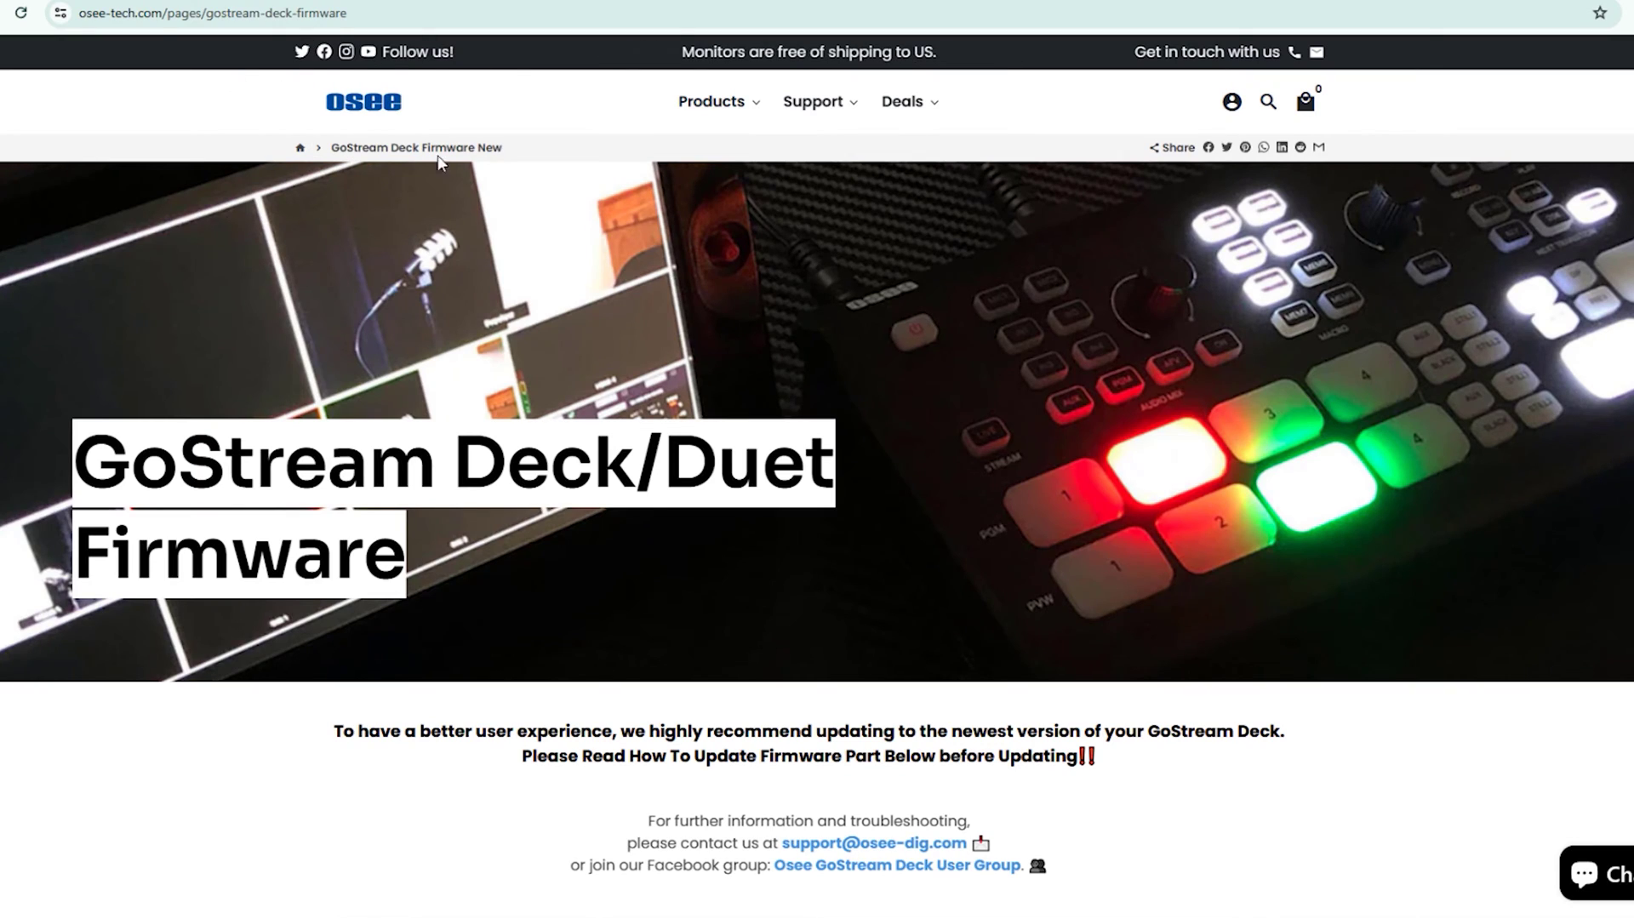
# Switch to the browser and download the V2.1.0 firmware zip from the Osee GoStream Deck/Duet Firmware page
pyautogui.scroll(-7, 883, 555)
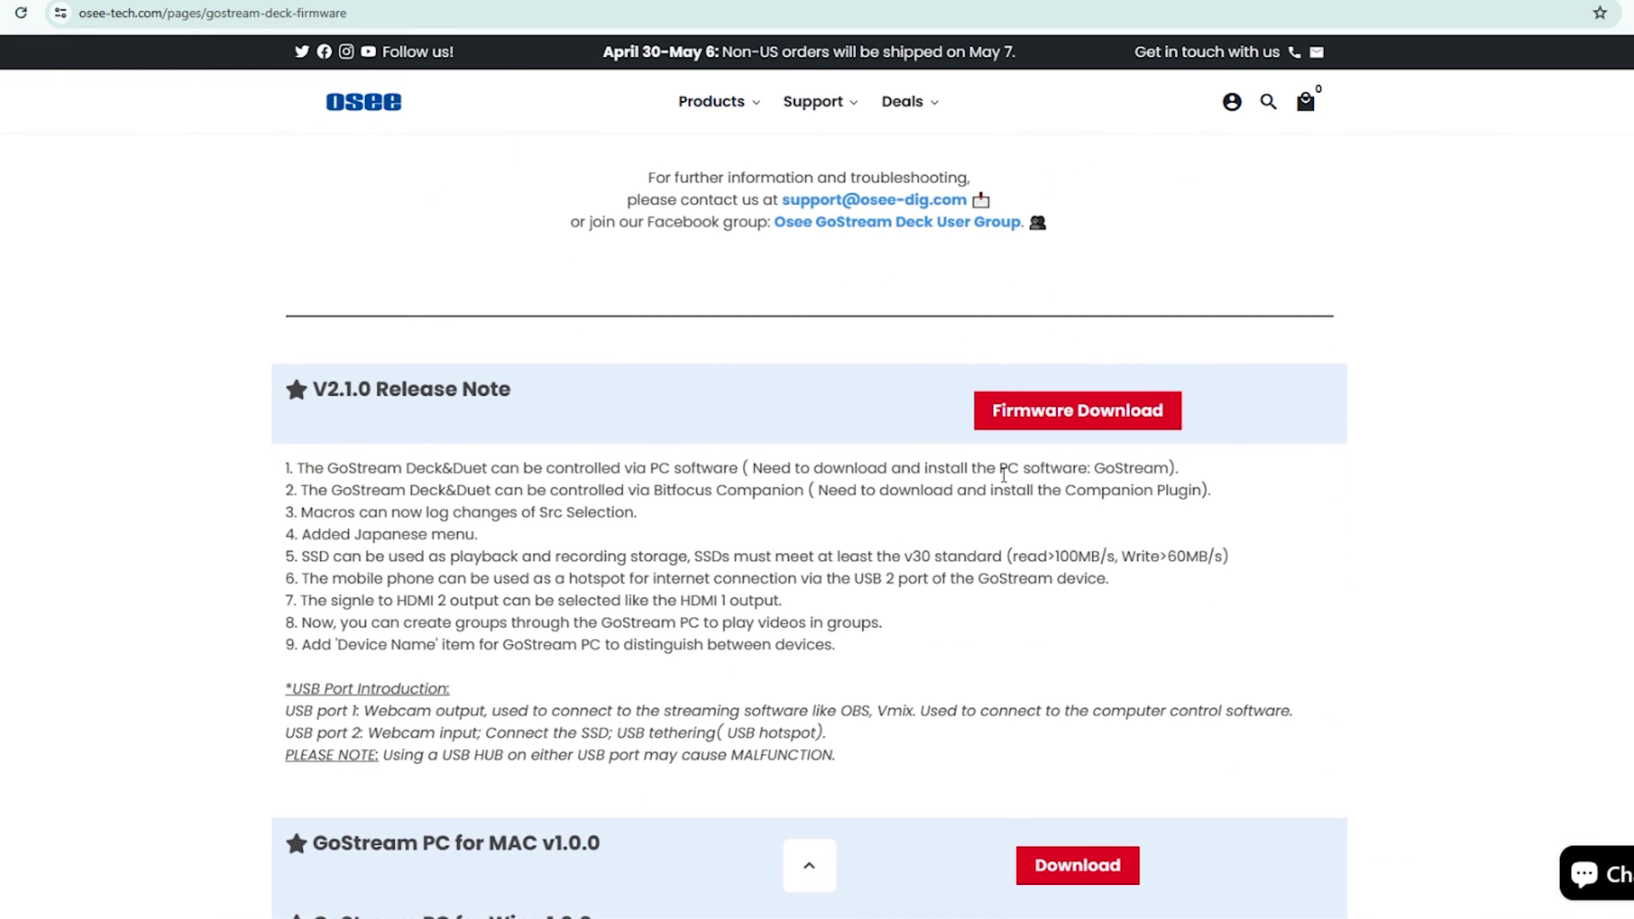
pyautogui.click(1058, 412)
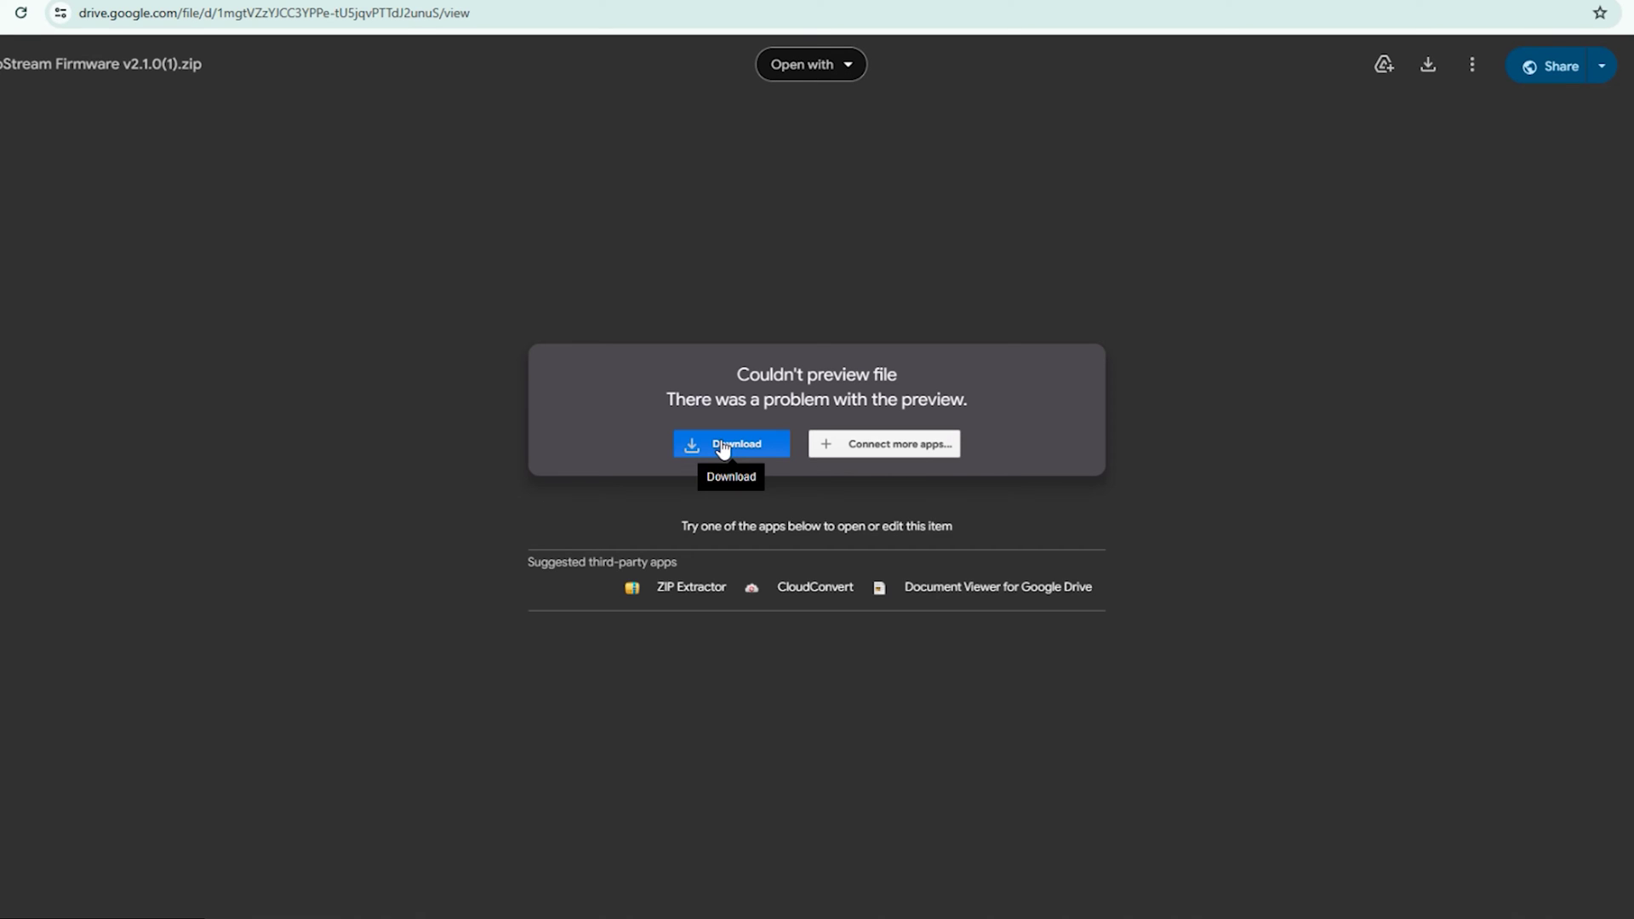
pyautogui.click(729, 449)
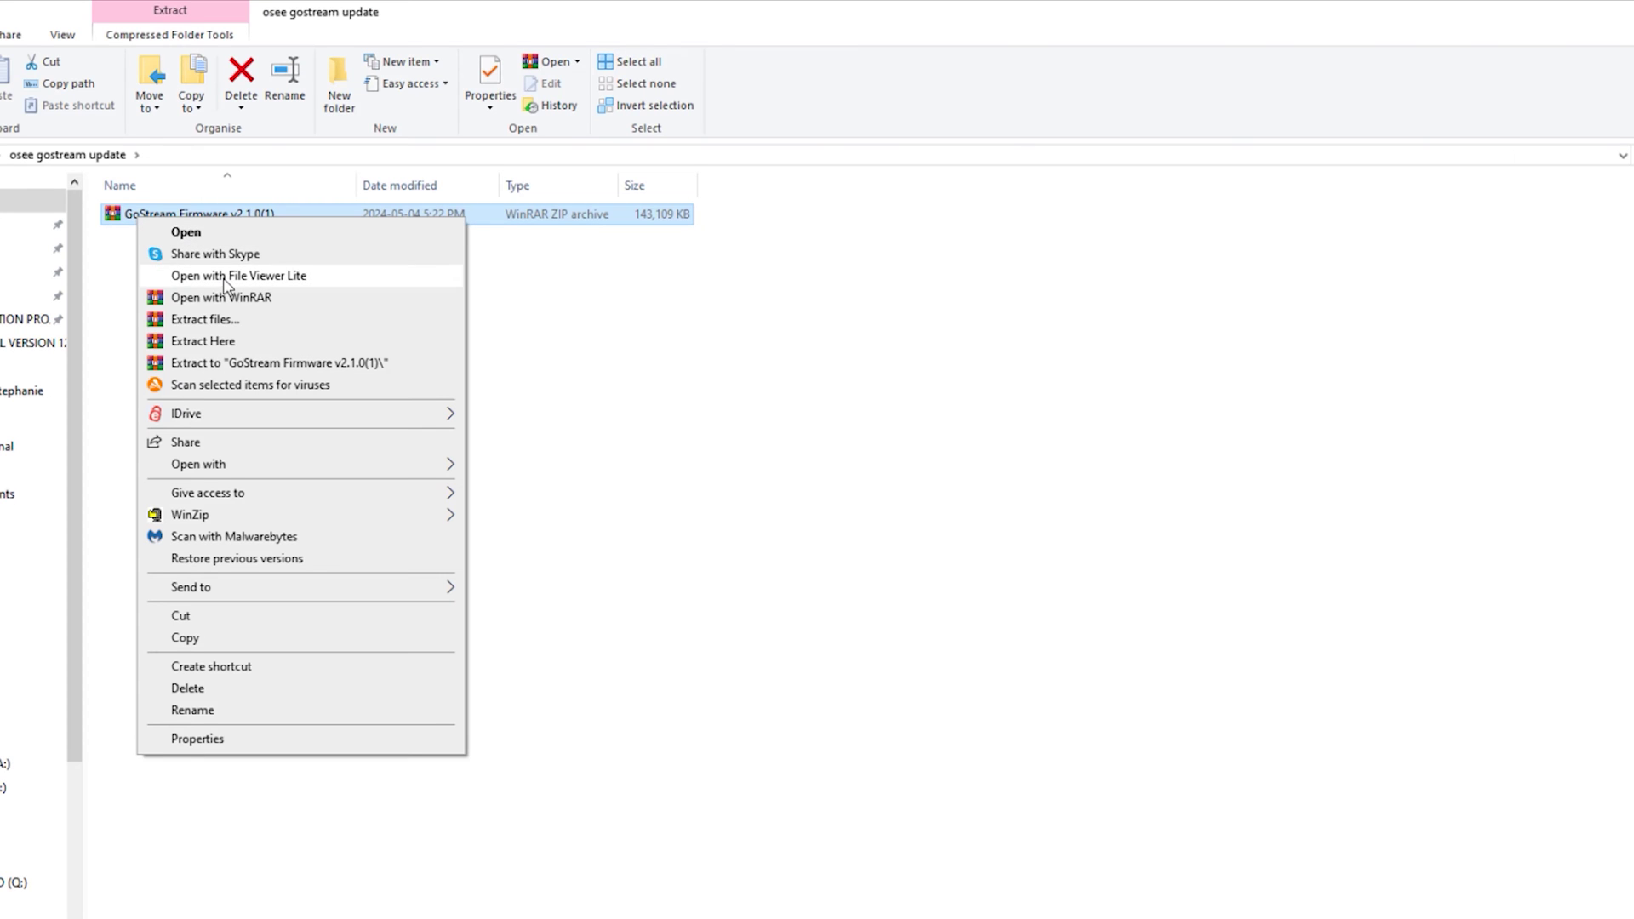
# In File Explorer, extract the GoStream Firmware v2.1.0(1) archive into its current folder and open the extracted GoStream Firmware v2.1.0 folder
pyautogui.click(226, 342)
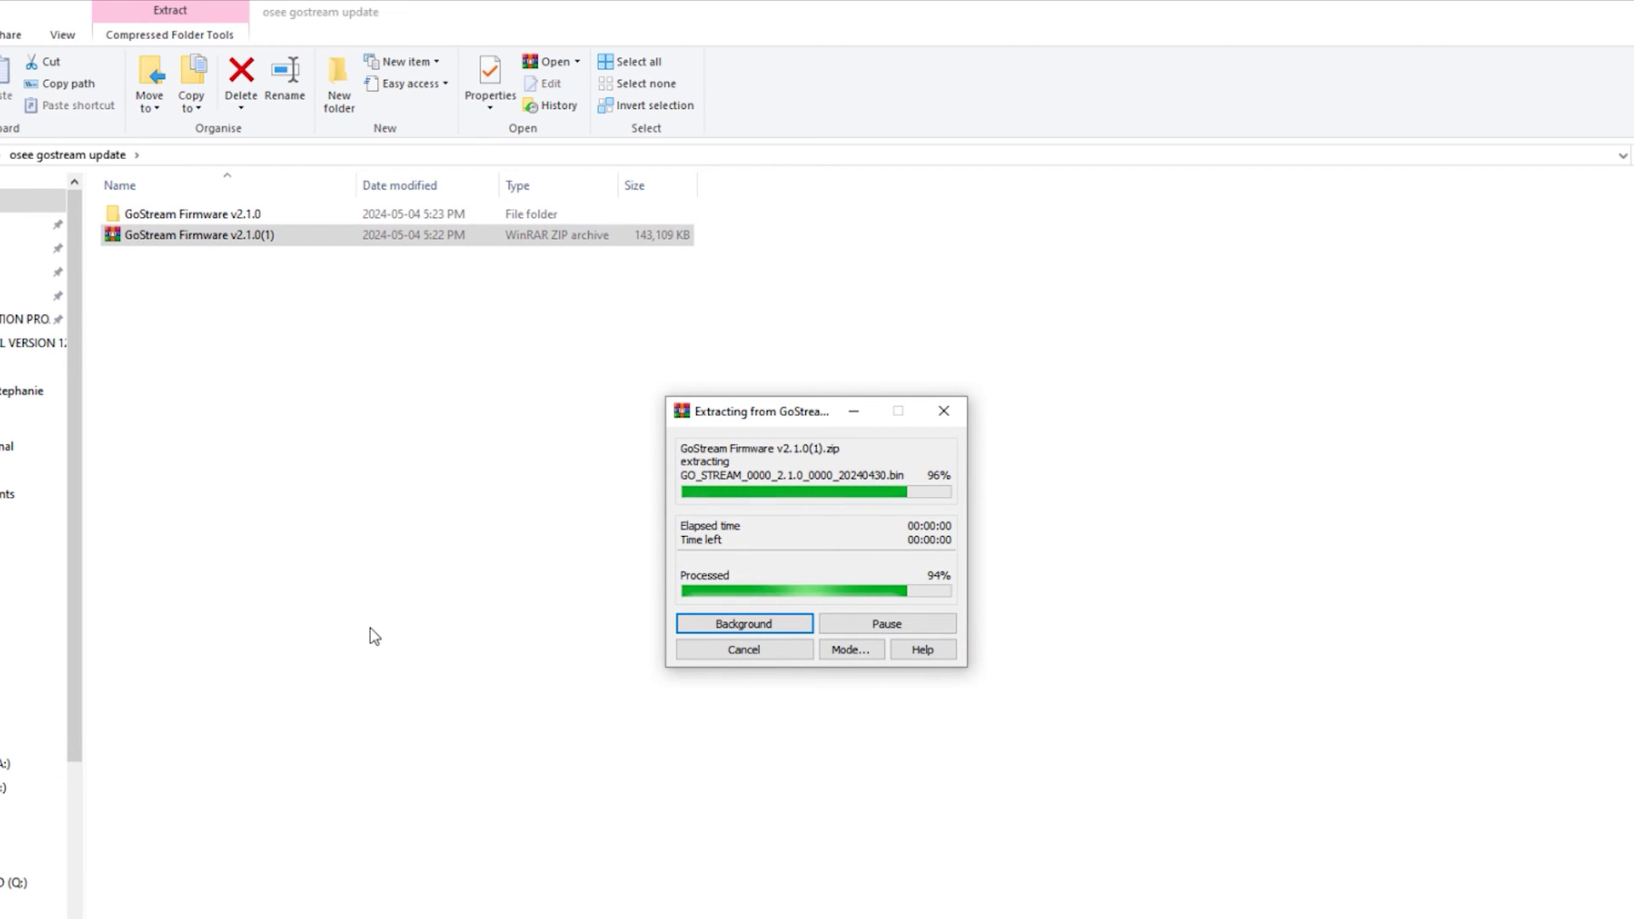
pyautogui.doubleClick(196, 214)
# Copy all five files from the extracted firmware folder into the root of the GoStream (J:) drive
pyautogui.moveTo(762, 224); pyautogui.dragTo(162, 345)
pyautogui.rightClick(161, 245)
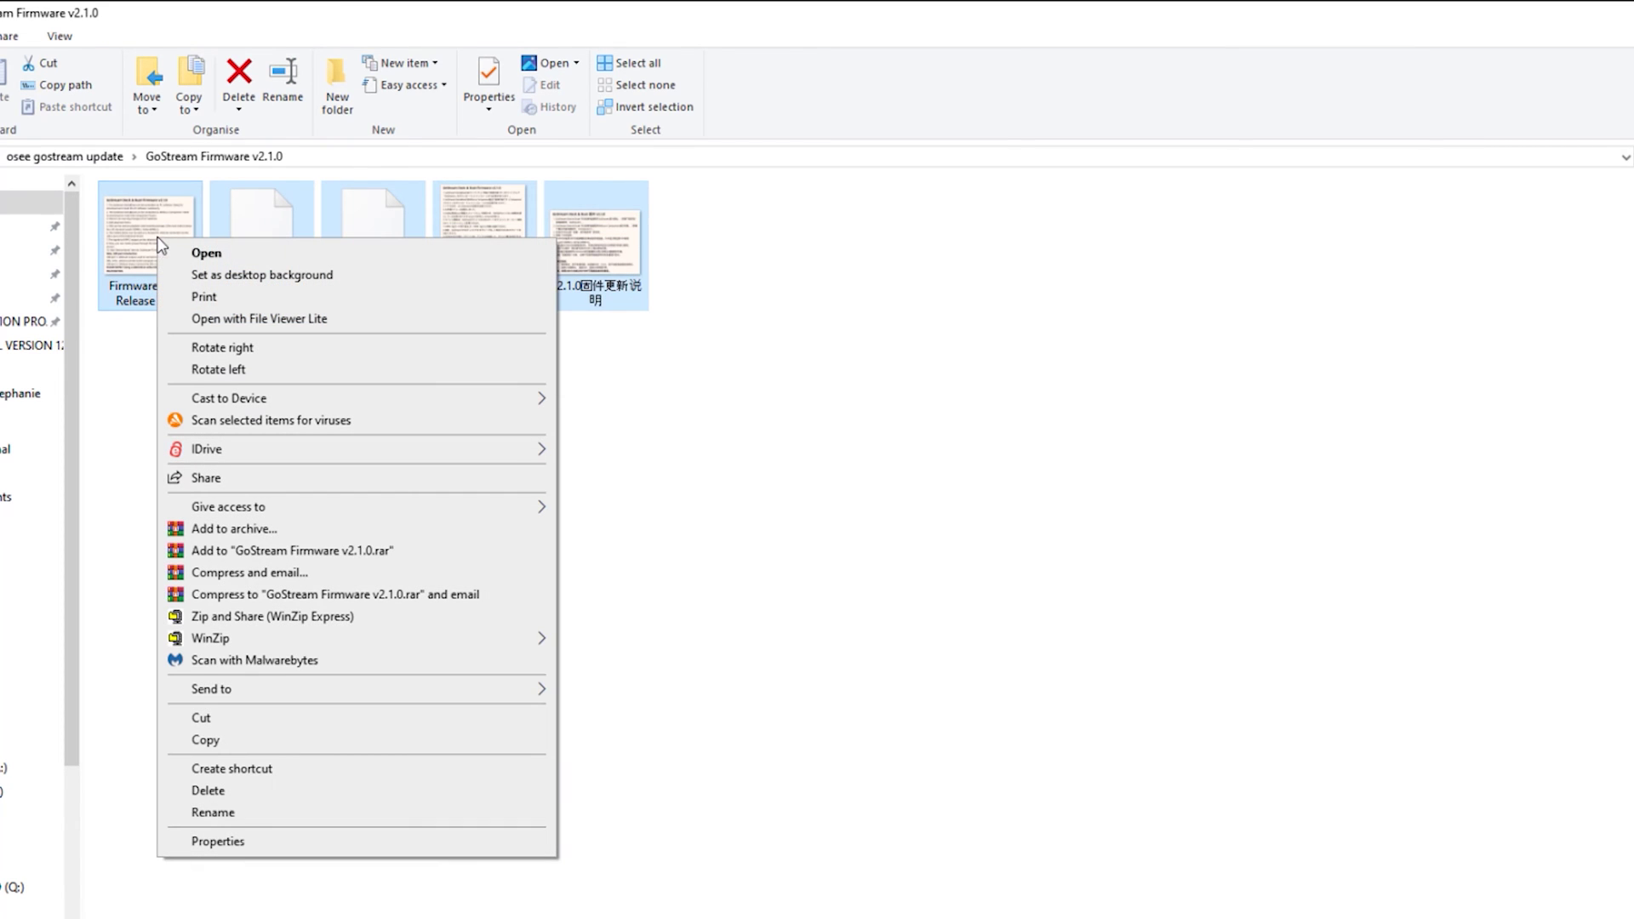
pyautogui.click(235, 749)
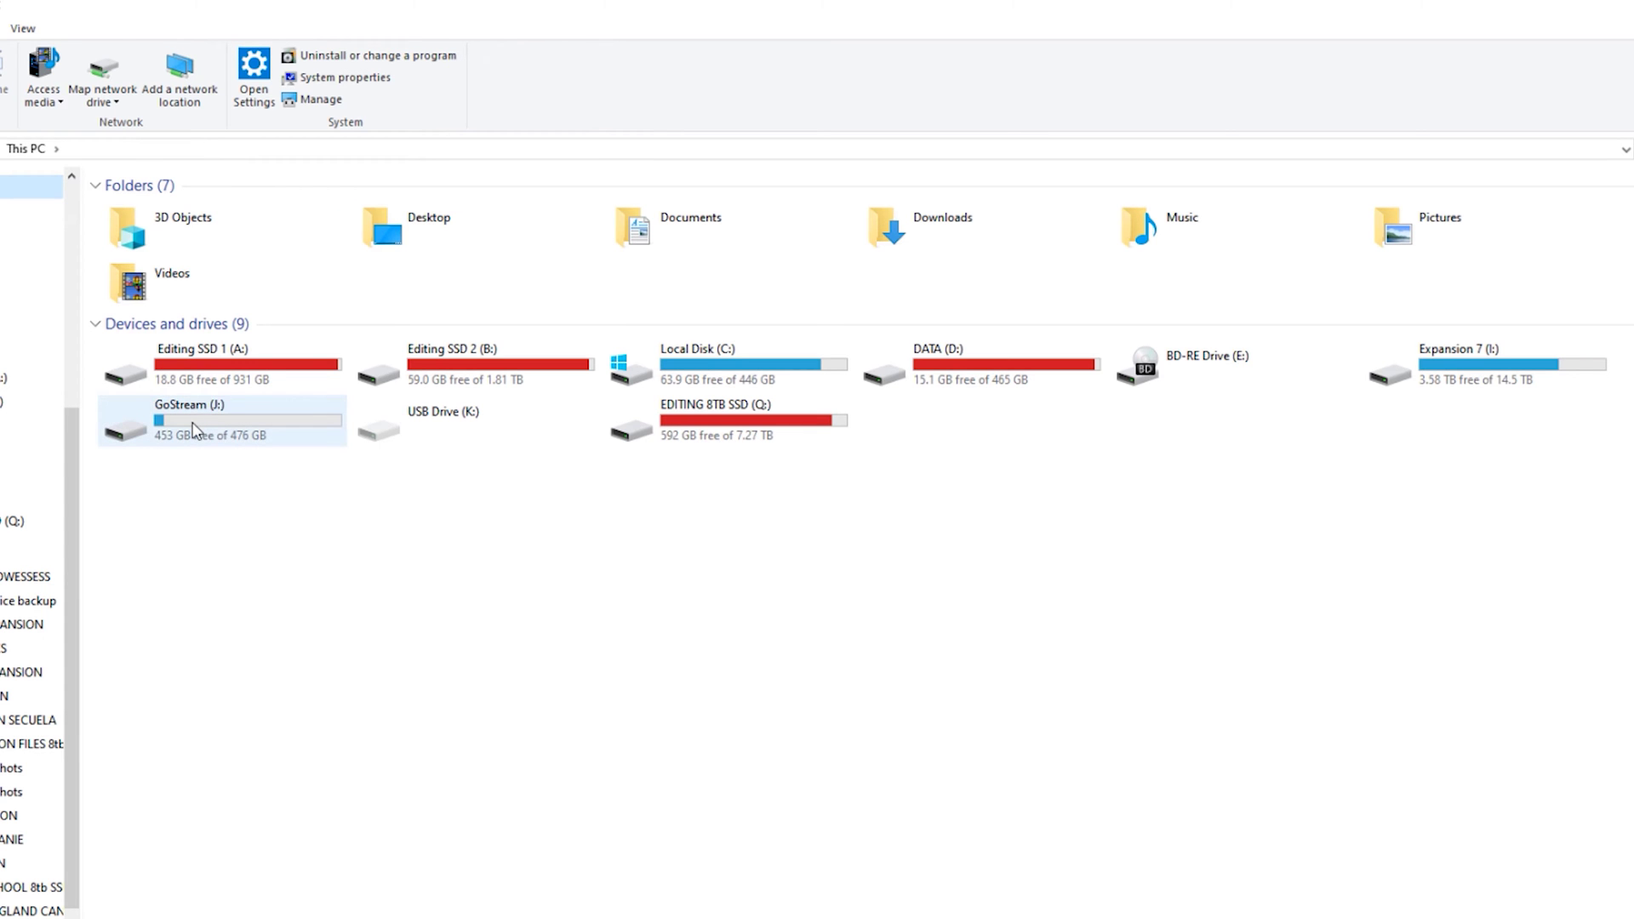
pyautogui.doubleClick(192, 428)
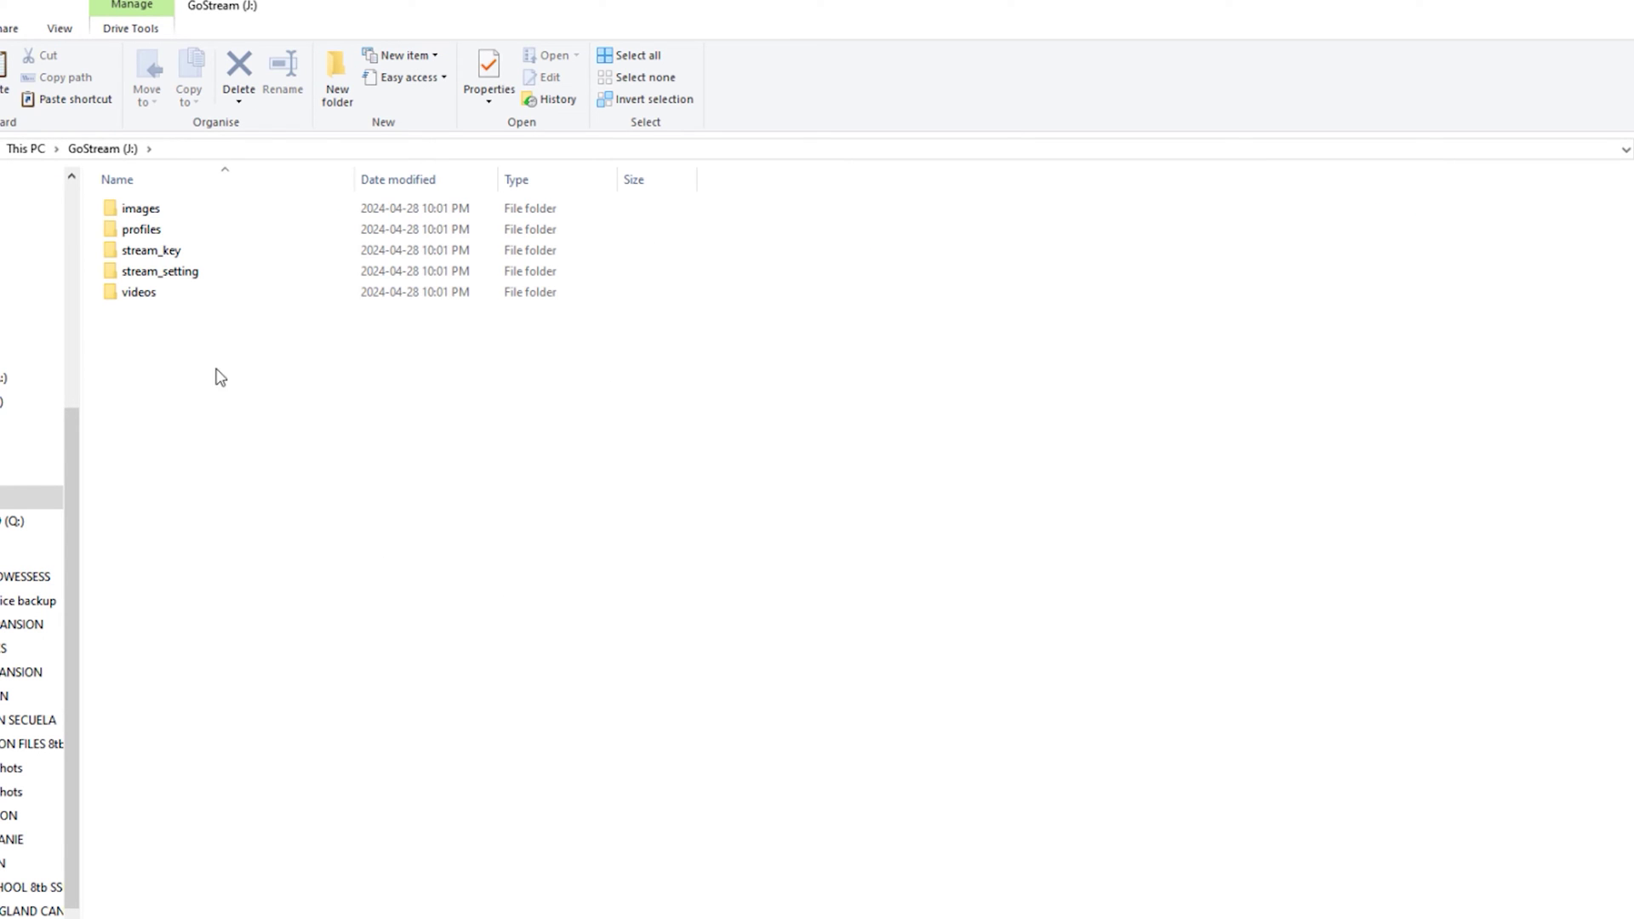
pyautogui.rightClick(151, 343)
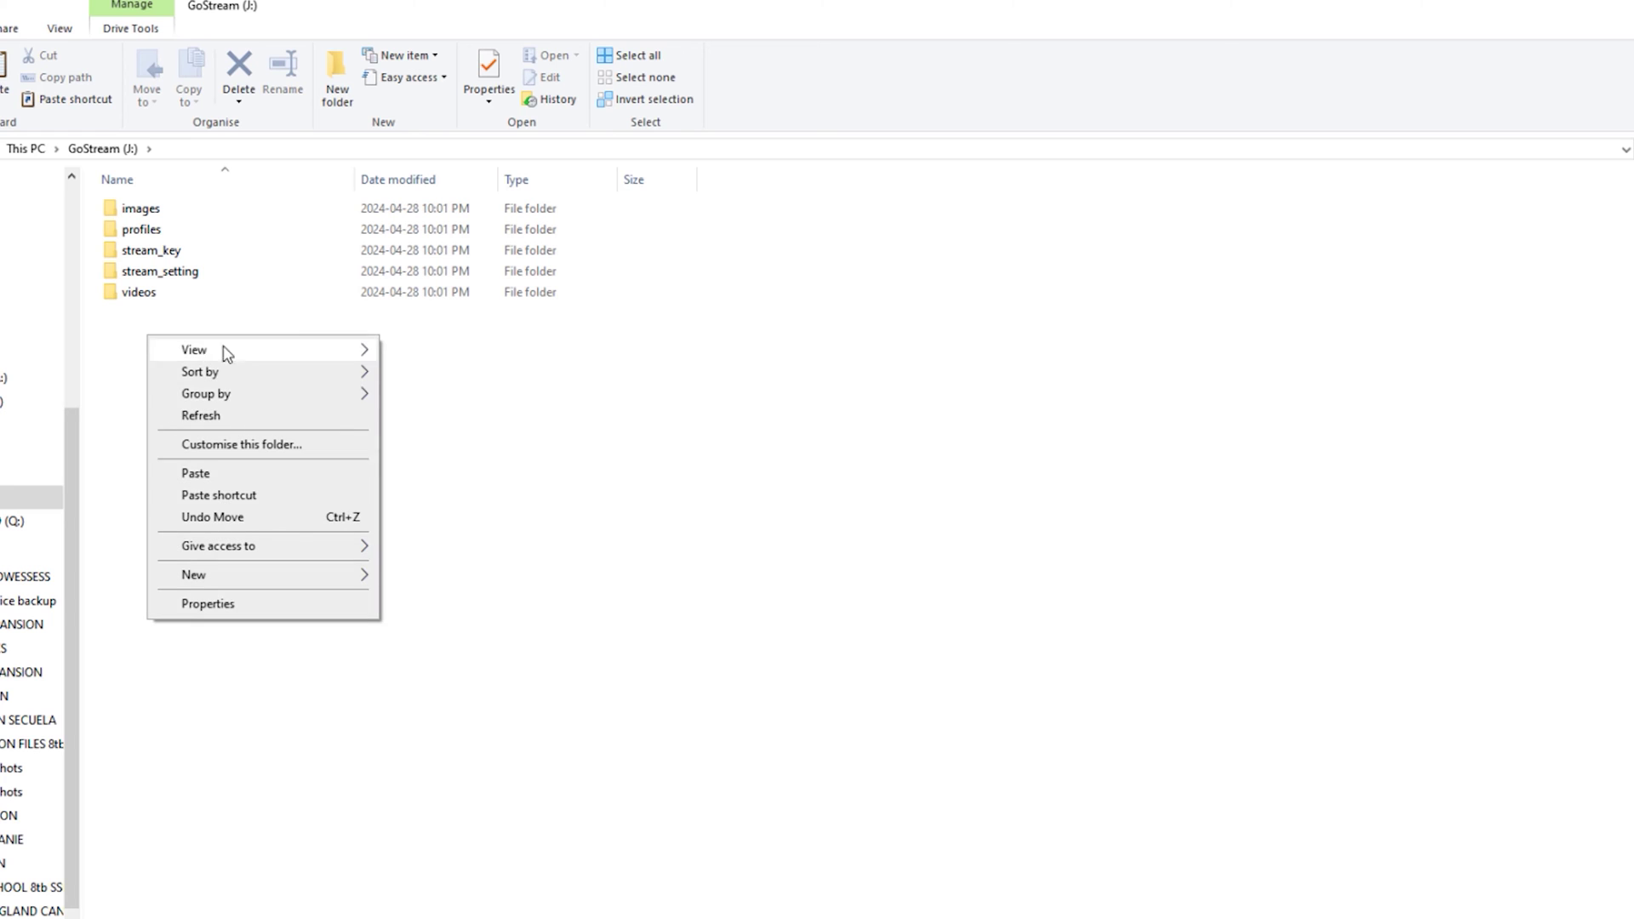
pyautogui.click(215, 474)
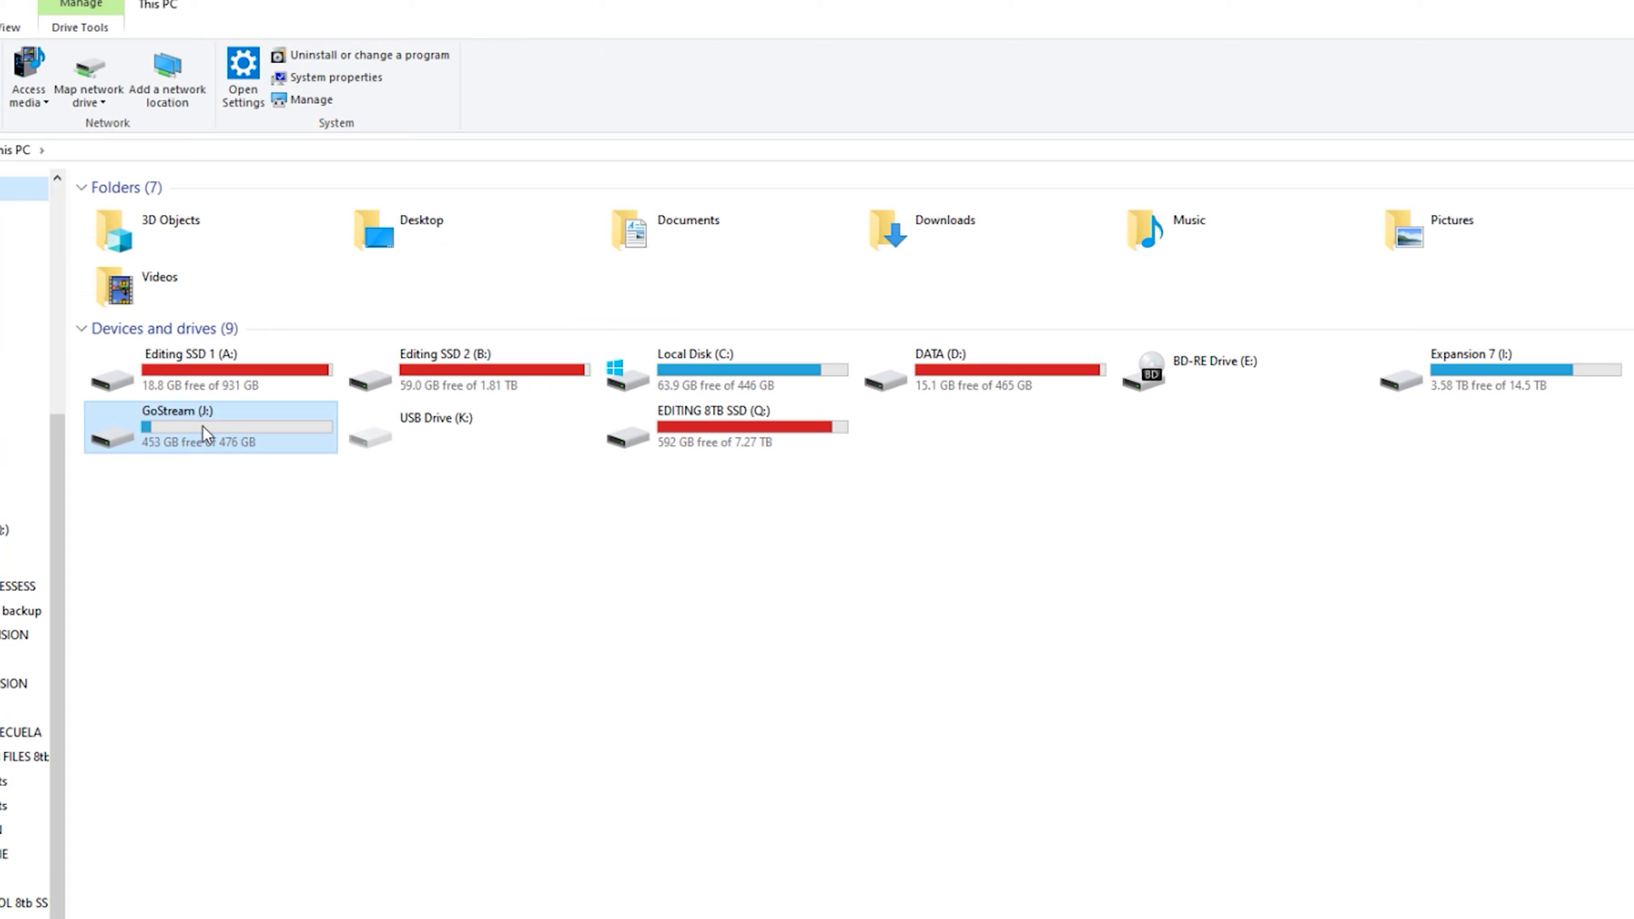
# Eject the GoStream (J:) SD card from the computer
pyautogui.rightClick(203, 426)
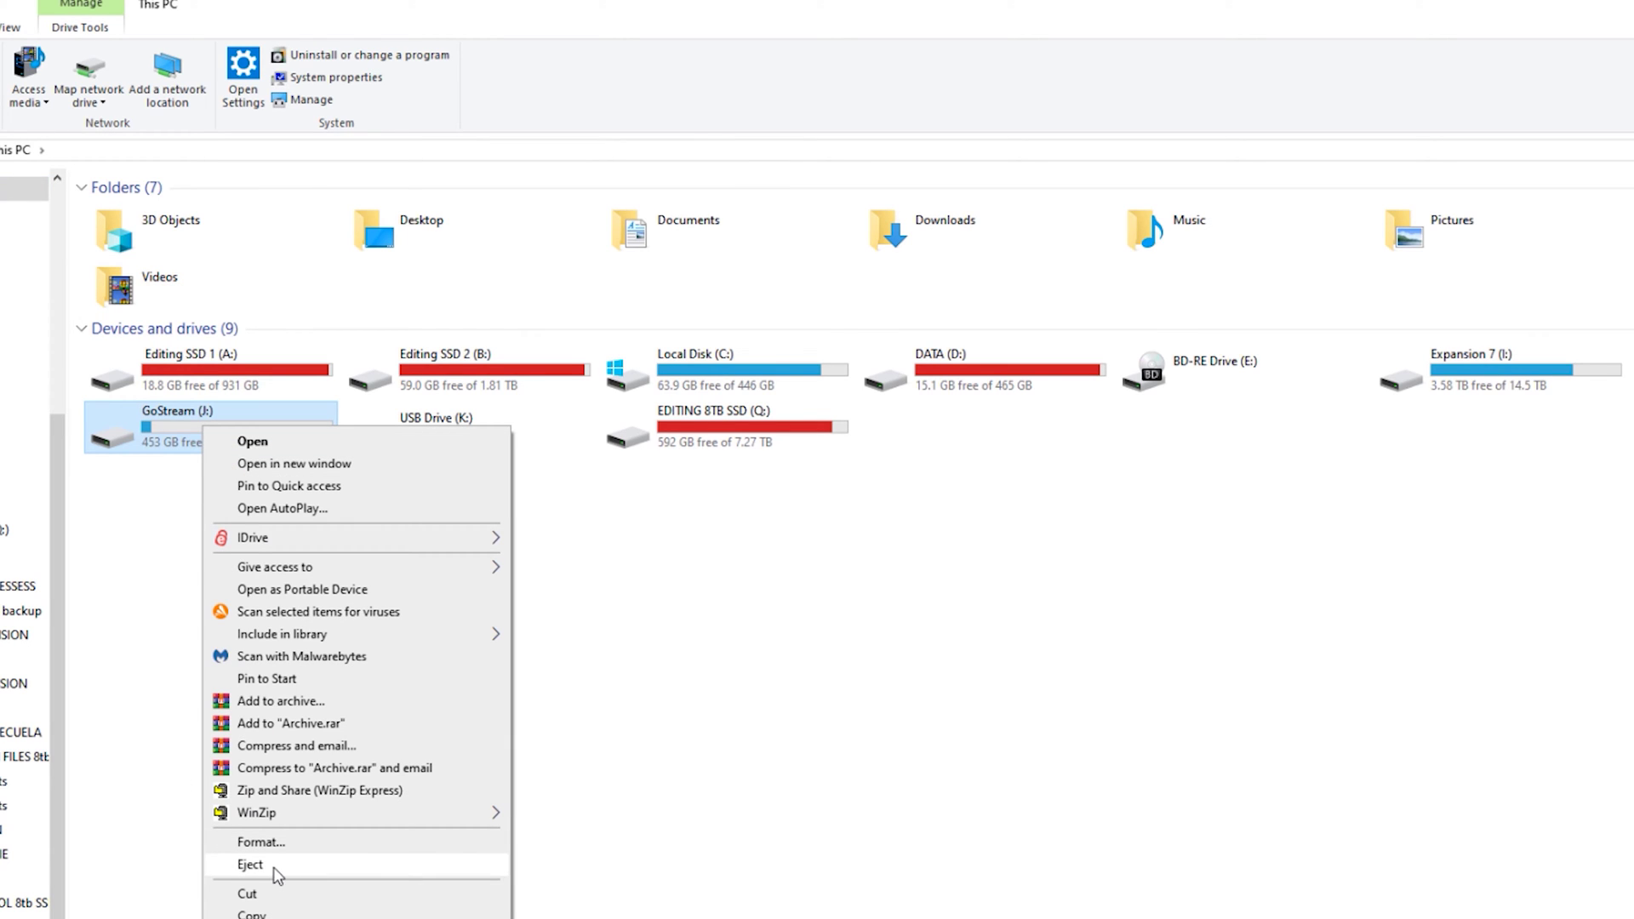
pyautogui.click(250, 865)
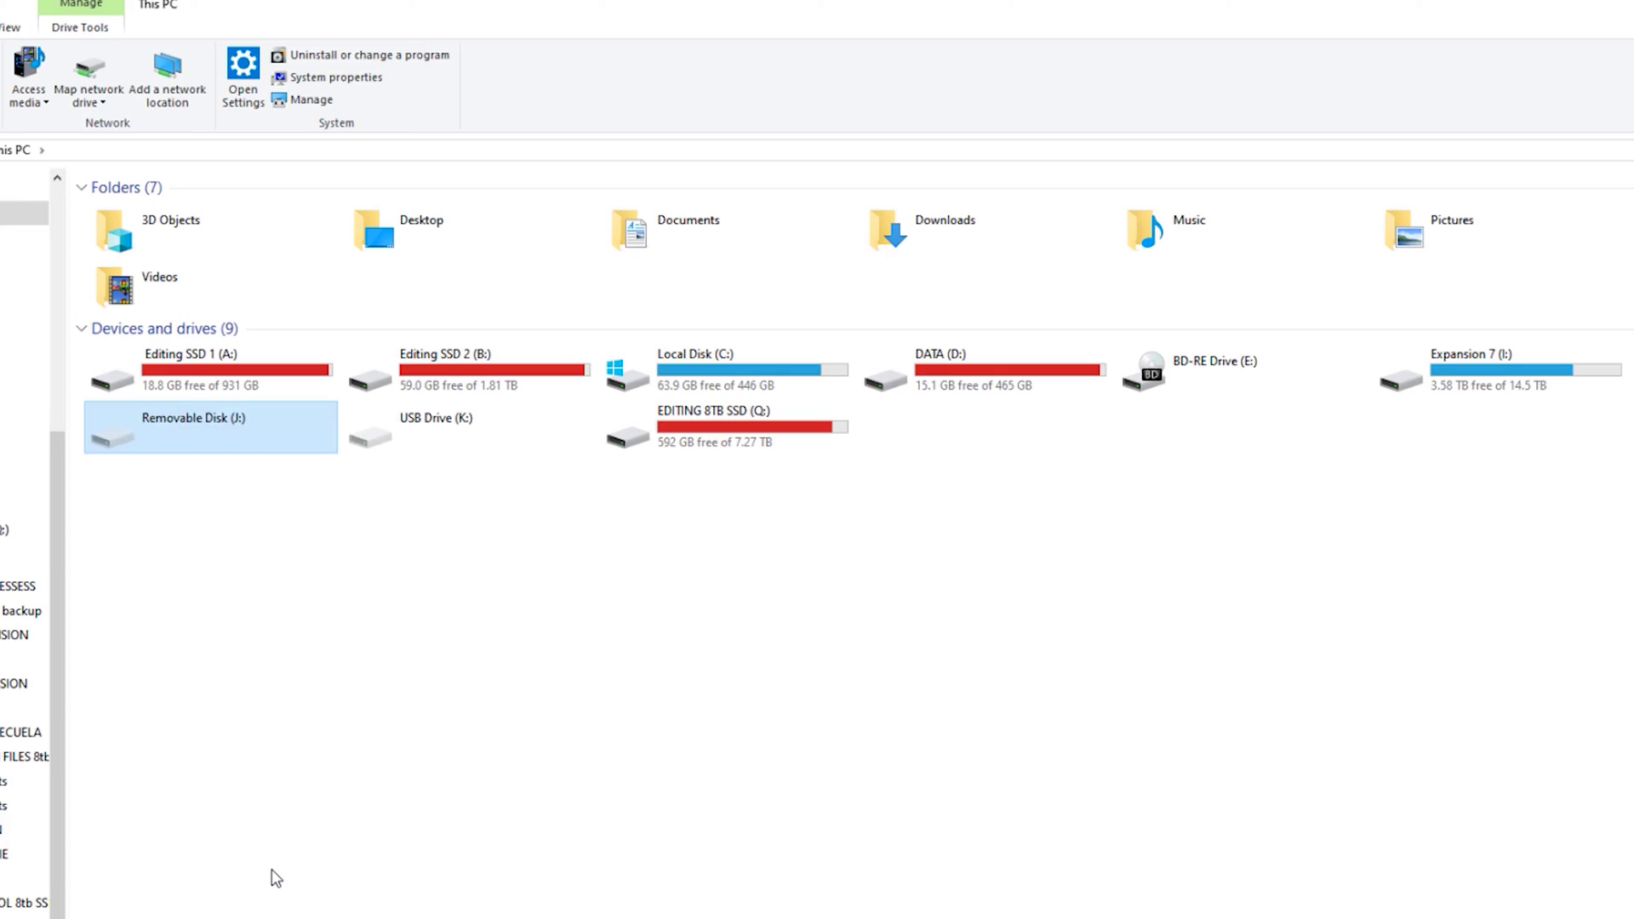